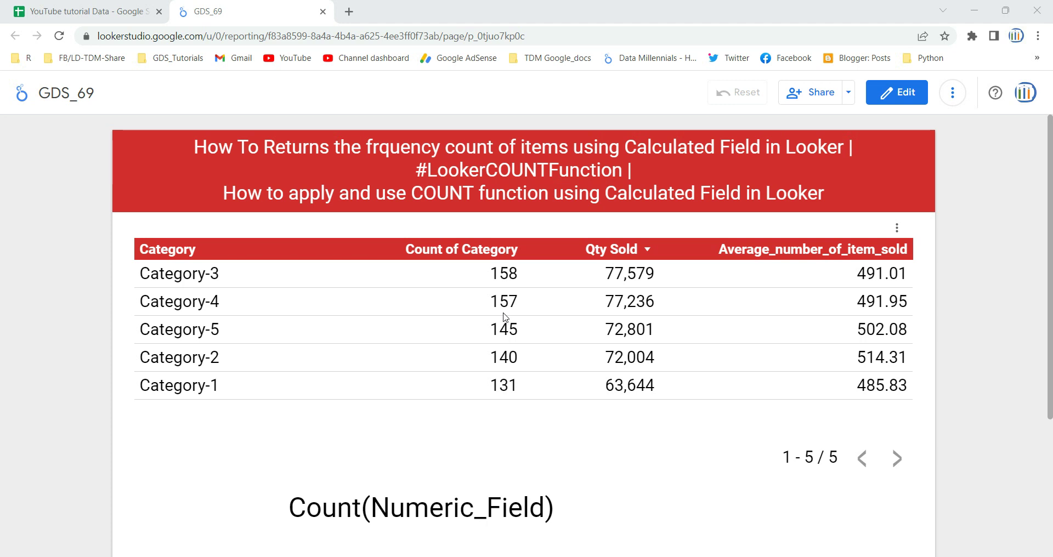
Review the Category, date, Qty Sold and last bought price columns in the source spreadsheet.
left_click(127, 10)
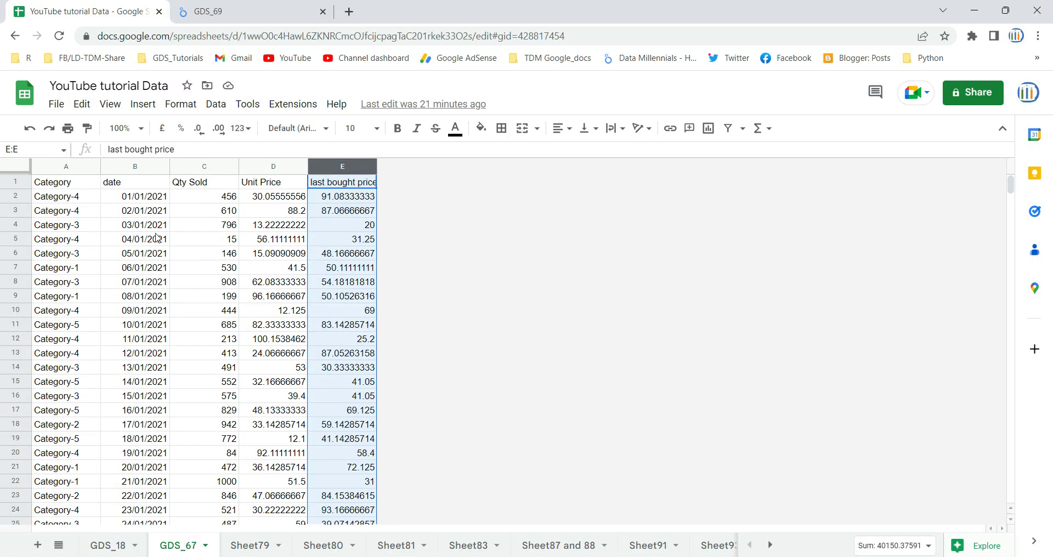
left_click(55, 168)
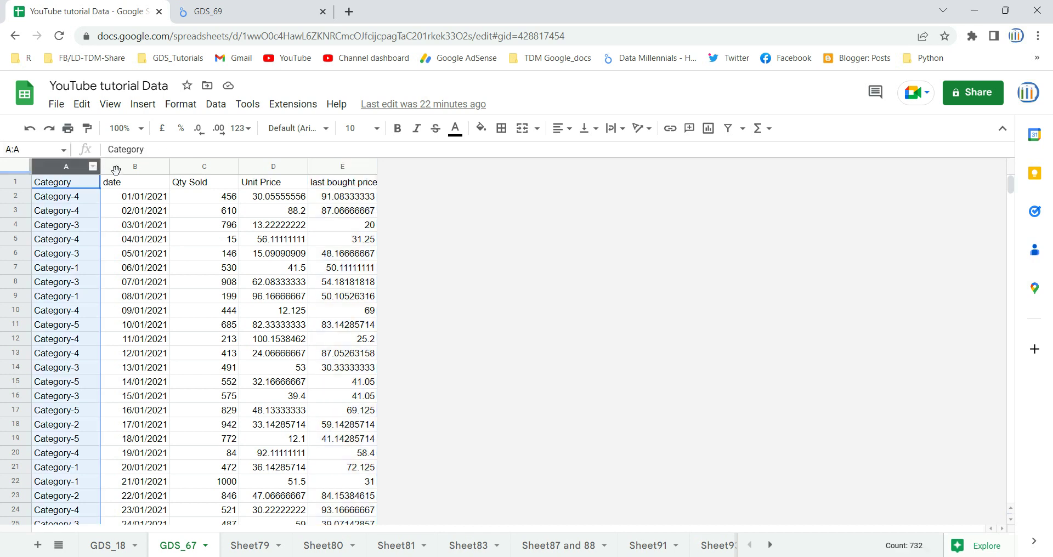
left_click(119, 168)
left_click(198, 169)
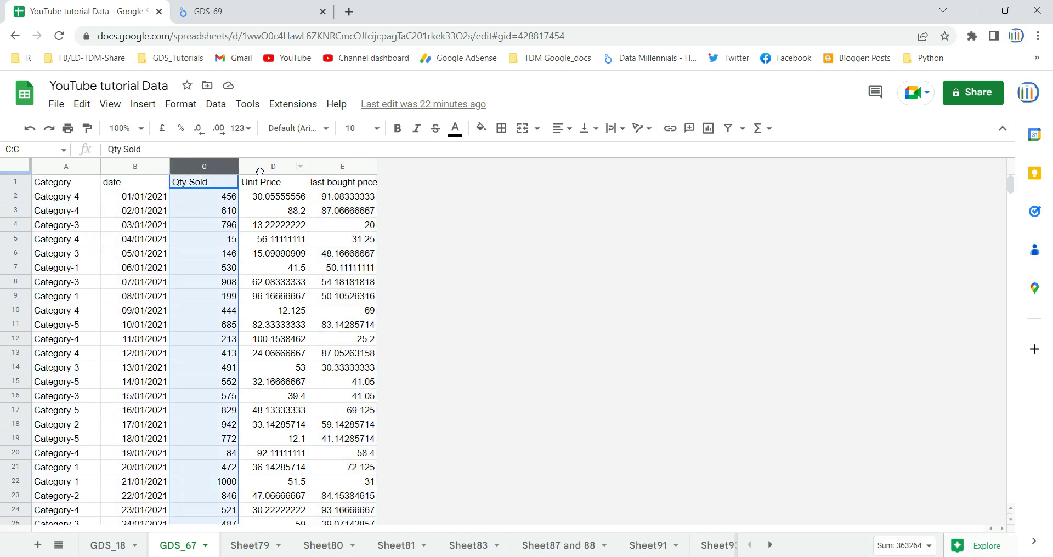
left_click(341, 168)
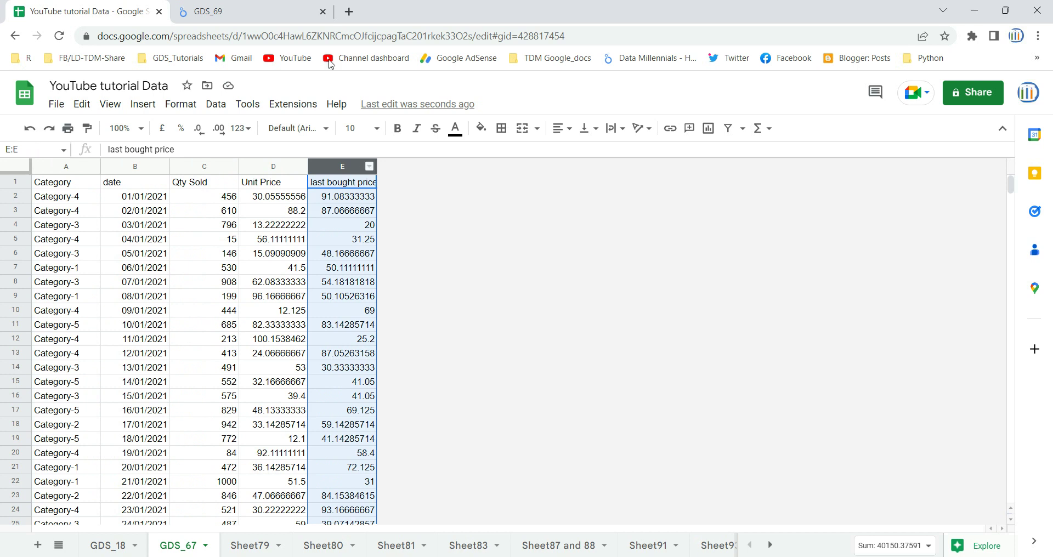
left_click(258, 10)
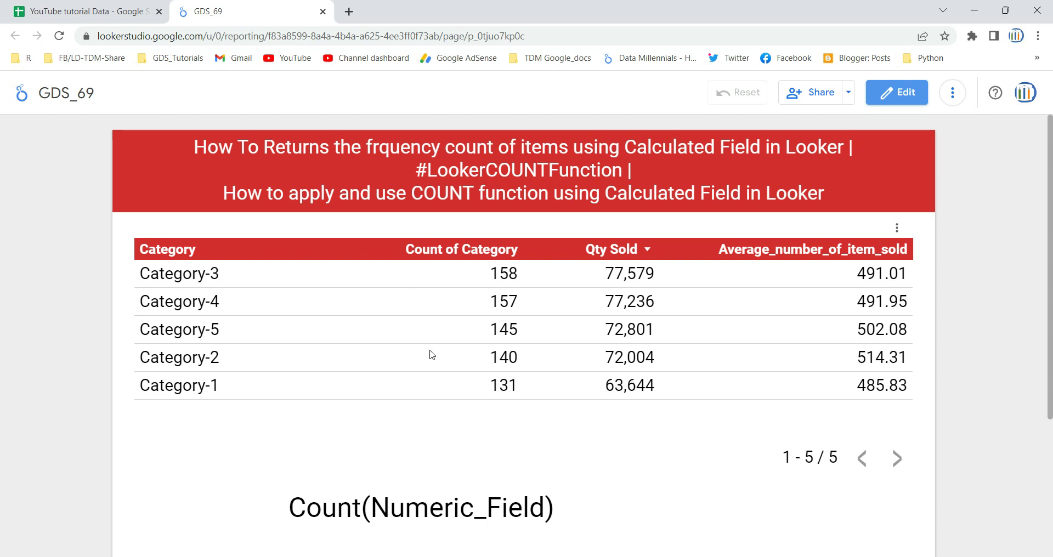
Highlight 'Count' and 'Numeric_Field' in the report's Count(Numeric_Field) note.
scroll(432, 354, "down", 1)
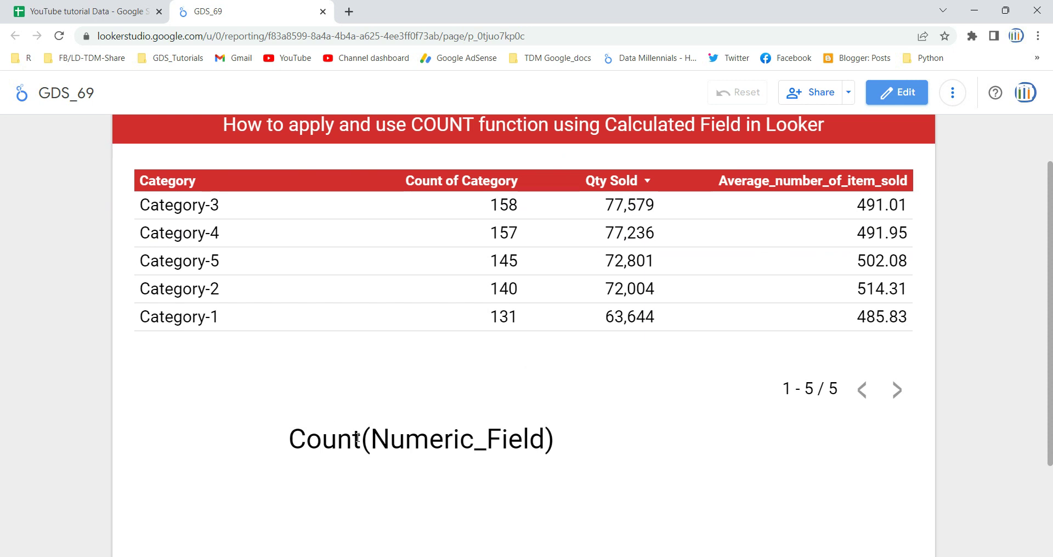
left_click_drag(358, 437, 297, 433)
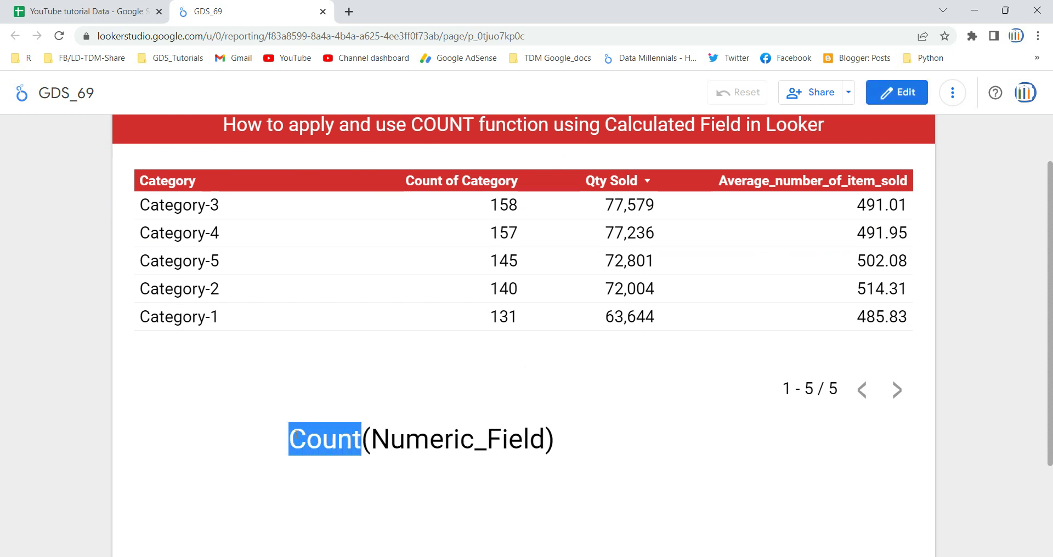
left_click_drag(371, 439, 546, 447)
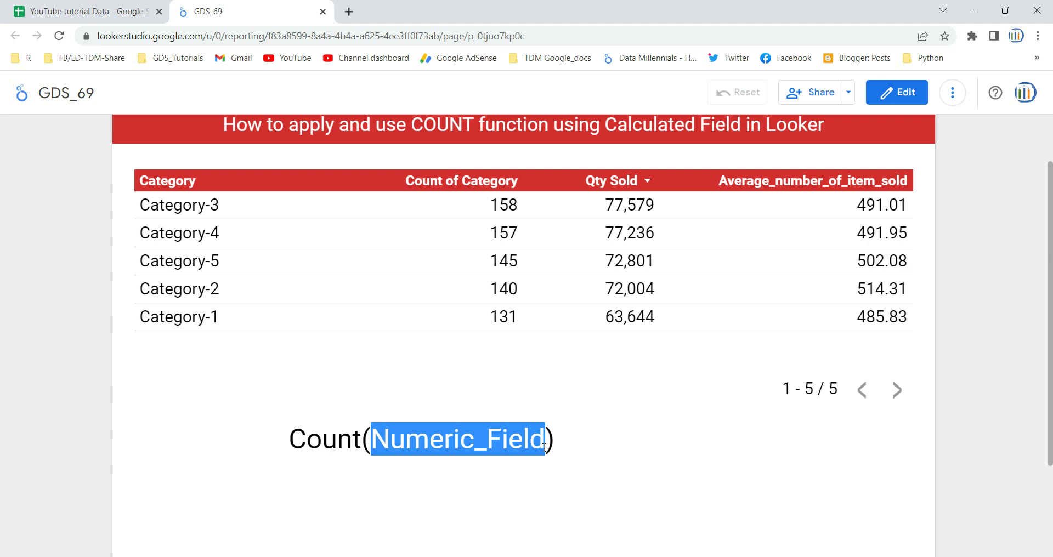
left_click(544, 443)
left_click_drag(544, 443, 369, 435)
scroll(616, 403, "up", 1)
Enter edit mode and remove the Count of Category metric from the Category table.
left_click(897, 94)
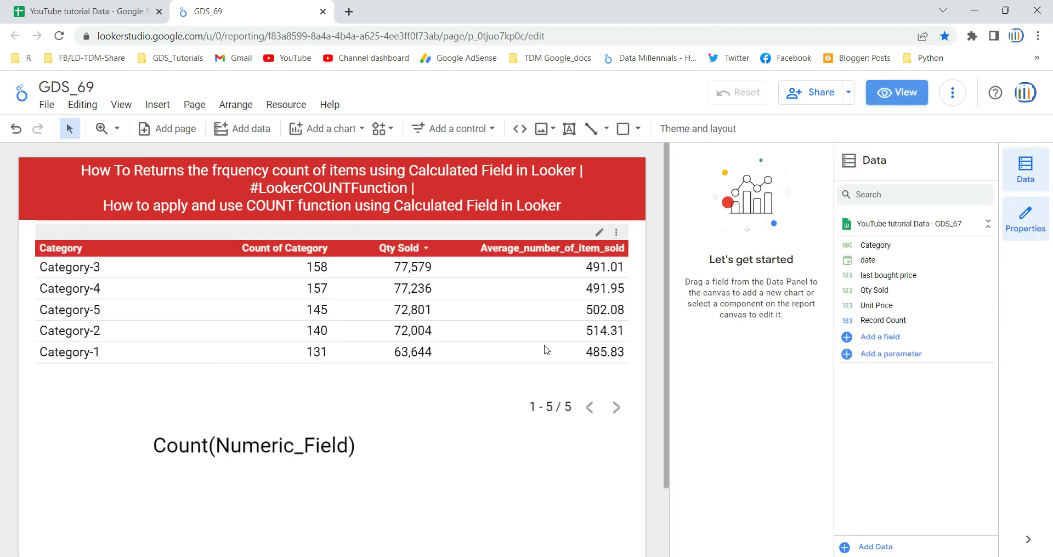
left_click(371, 320)
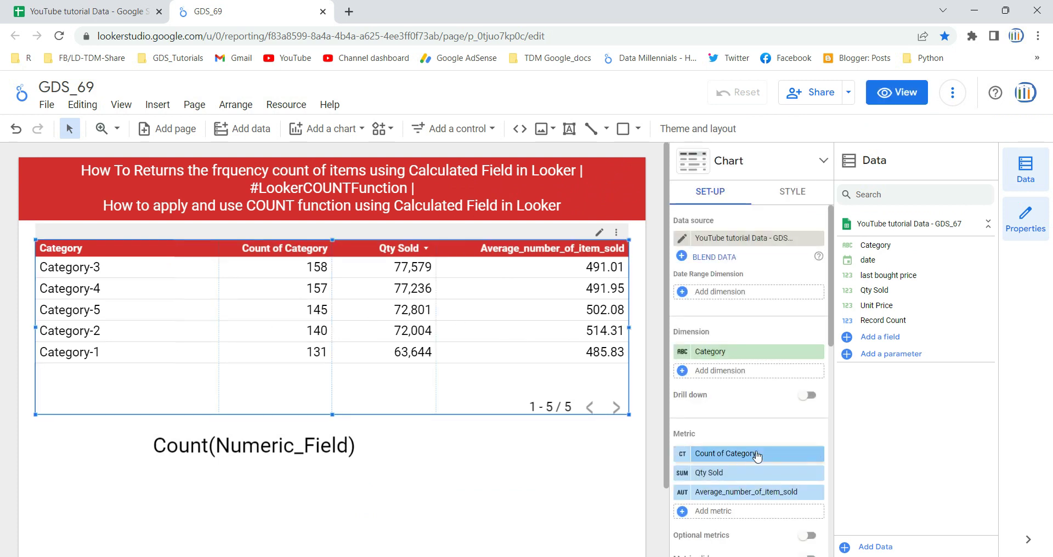
left_click(817, 454)
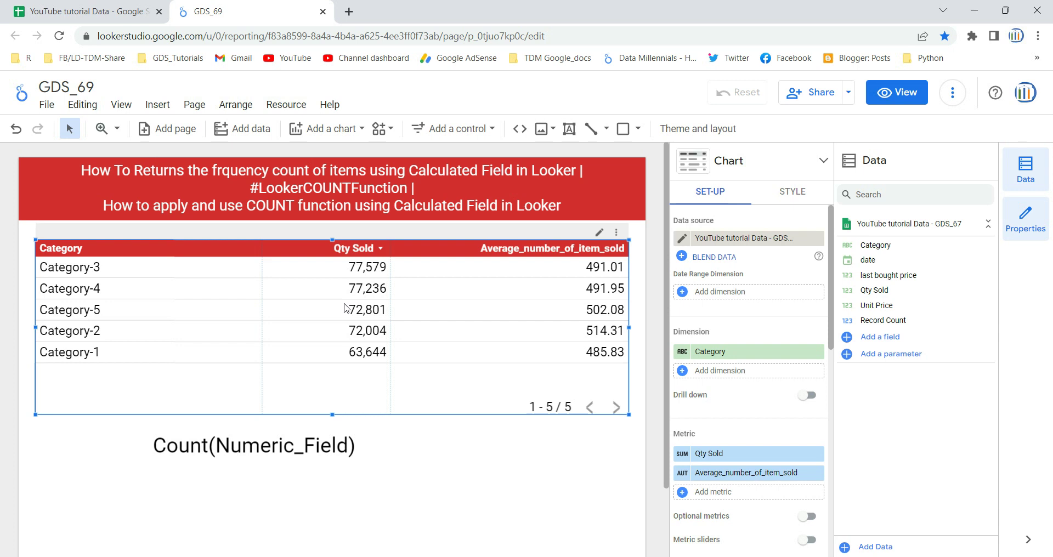
Add Category as a Count-aggregated metric named Count_of_Cat, then widen its column.
scroll(792, 435, "down", 2)
left_click(725, 429)
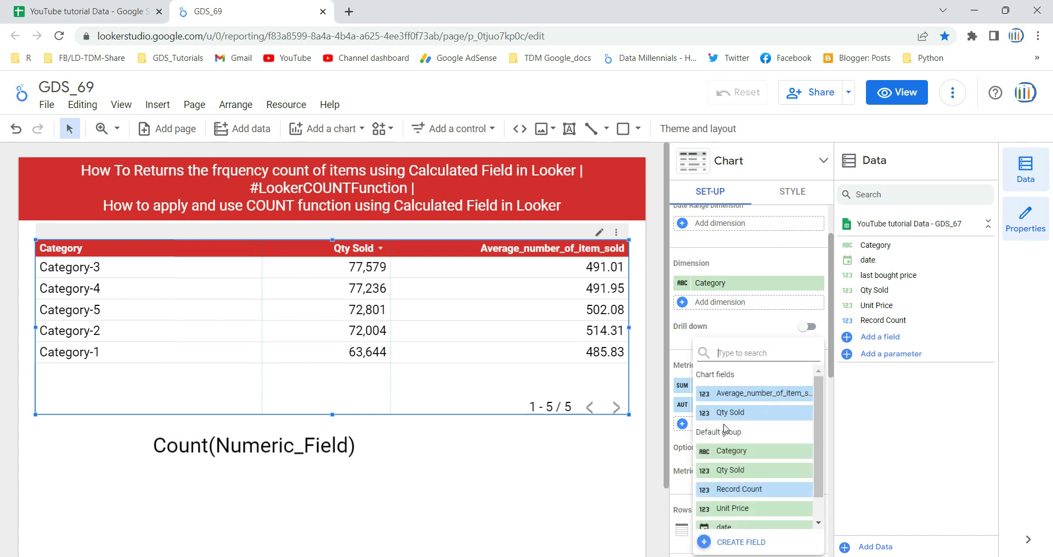
left_click(742, 452)
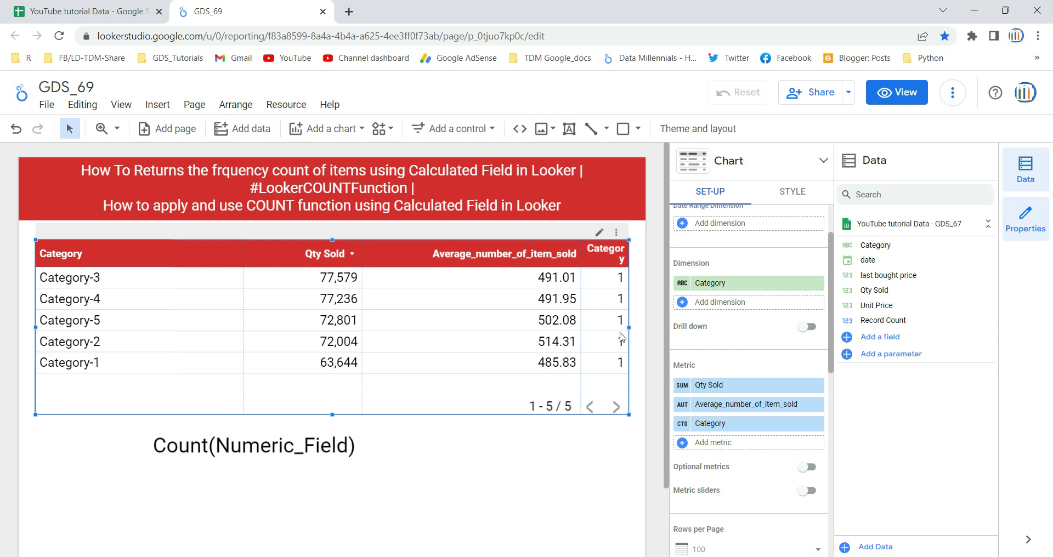
mouse_move(685, 425)
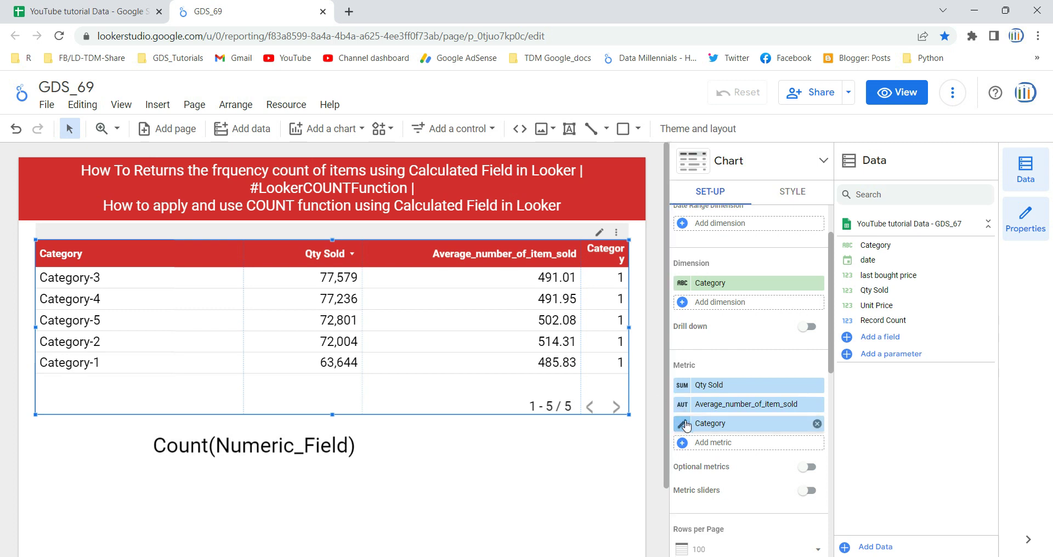
left_click(683, 424)
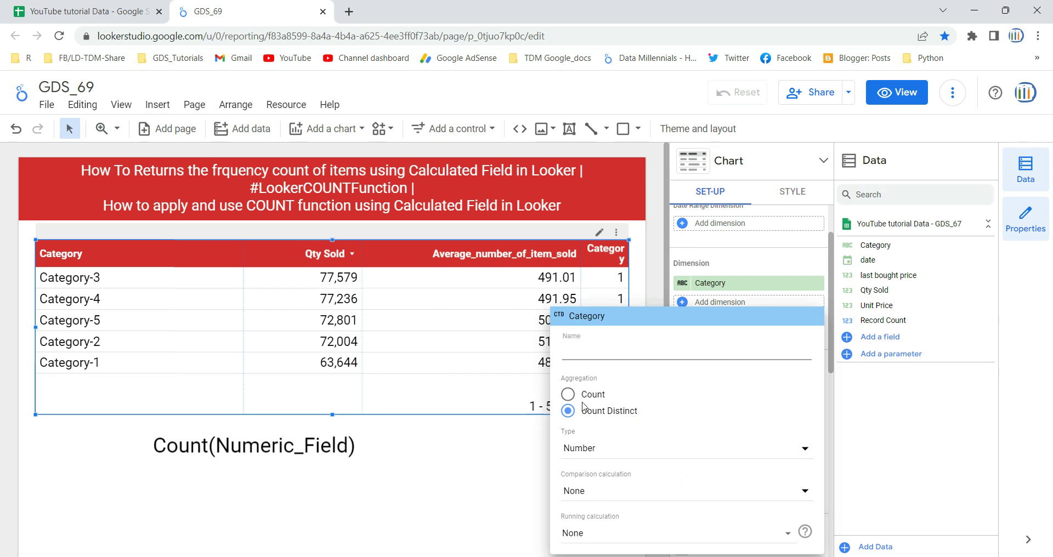
left_click(568, 394)
left_click(593, 356)
type("Cou")
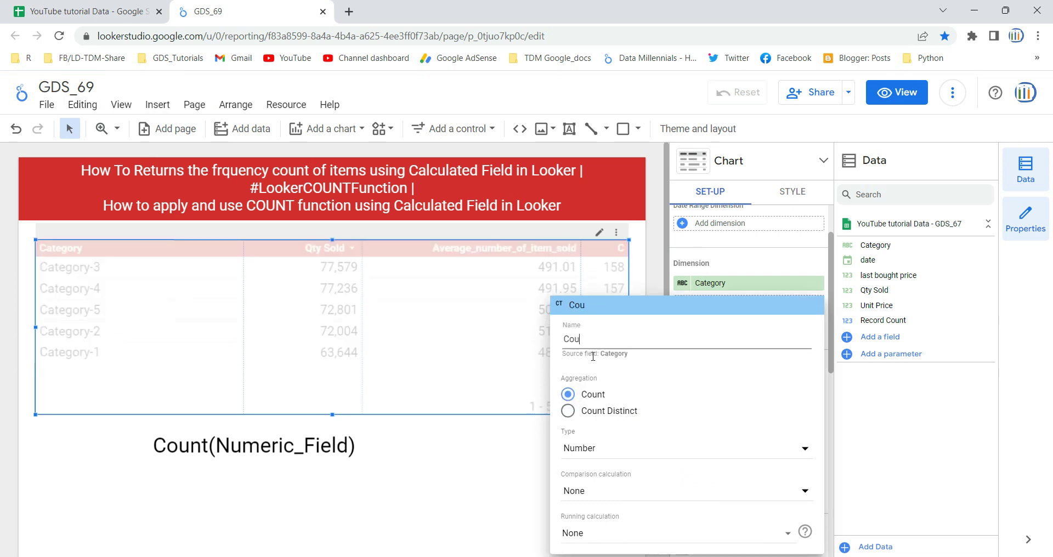
type("nt_of_Cat")
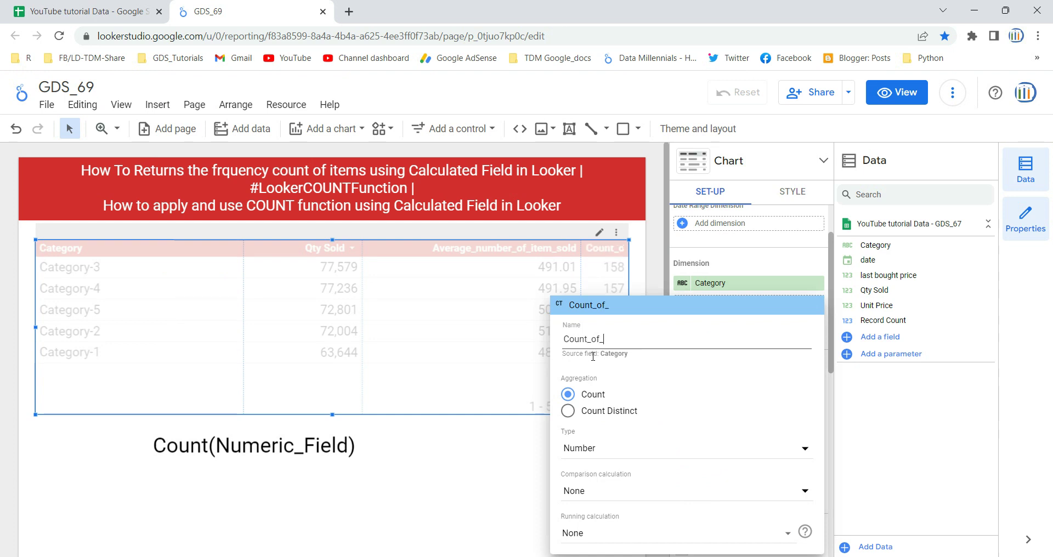
left_click(518, 456)
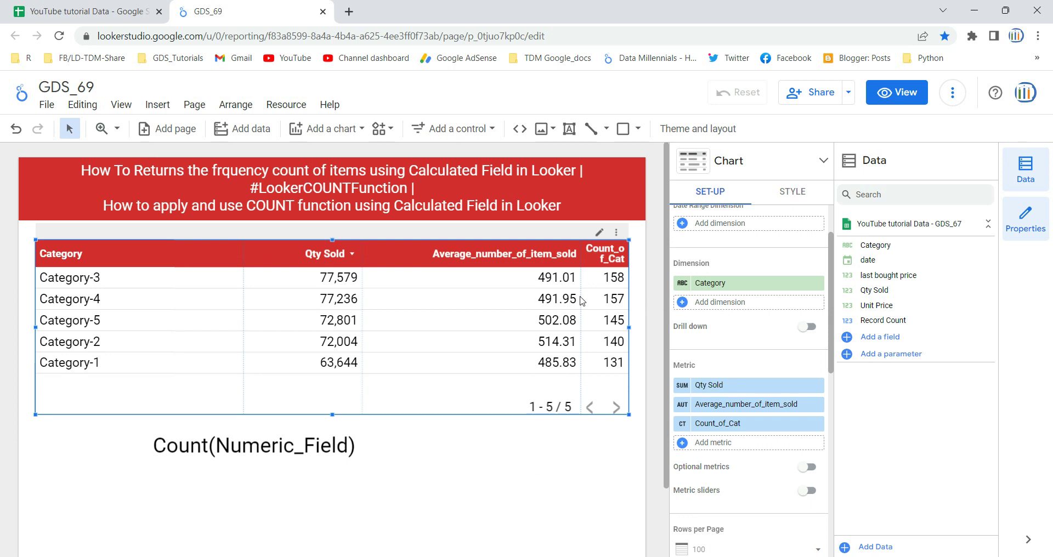
left_click_drag(581, 294, 503, 292)
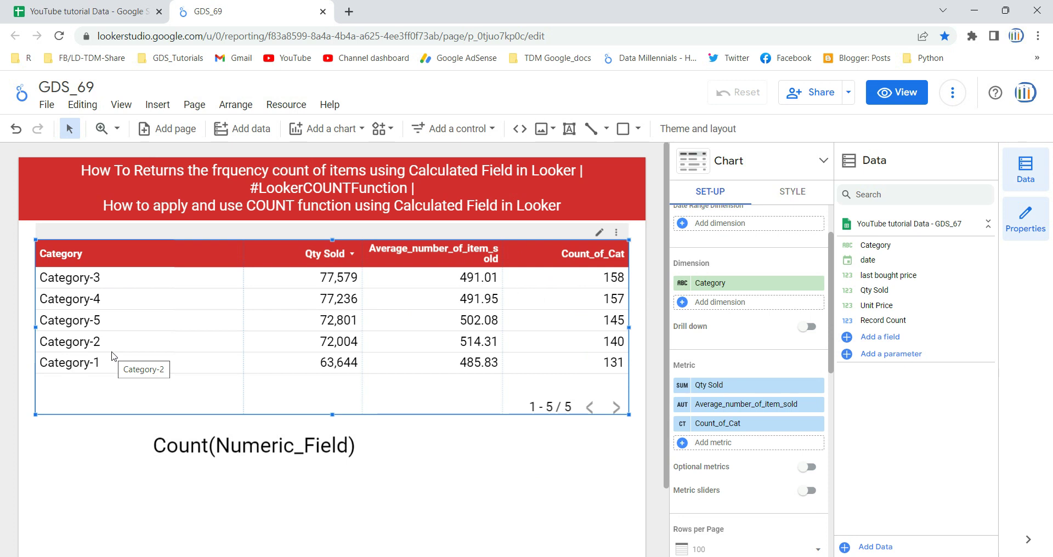
Create and apply a calculated field named Count_Cat with the formula COUNT(Category).
left_click(747, 450)
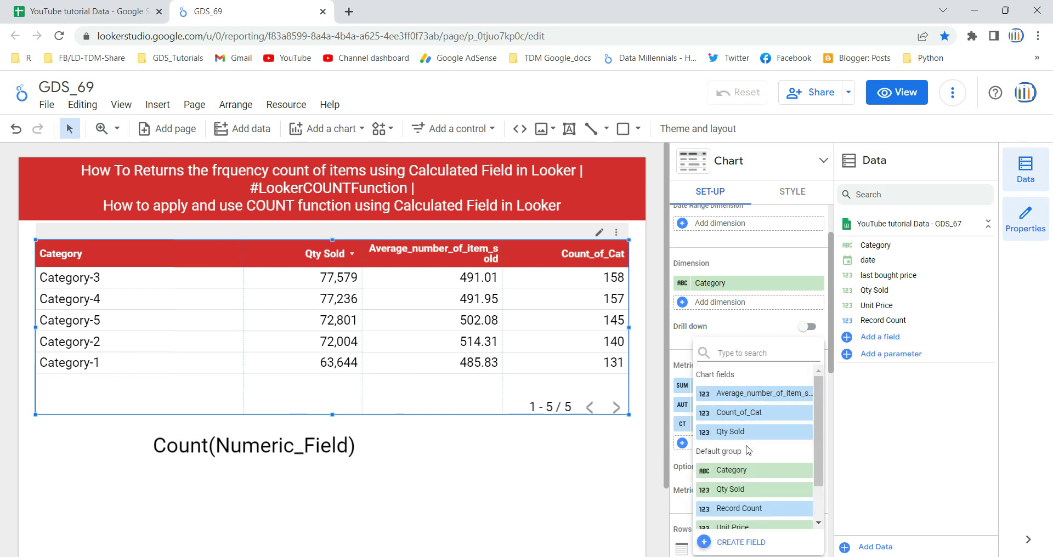
left_click(736, 543)
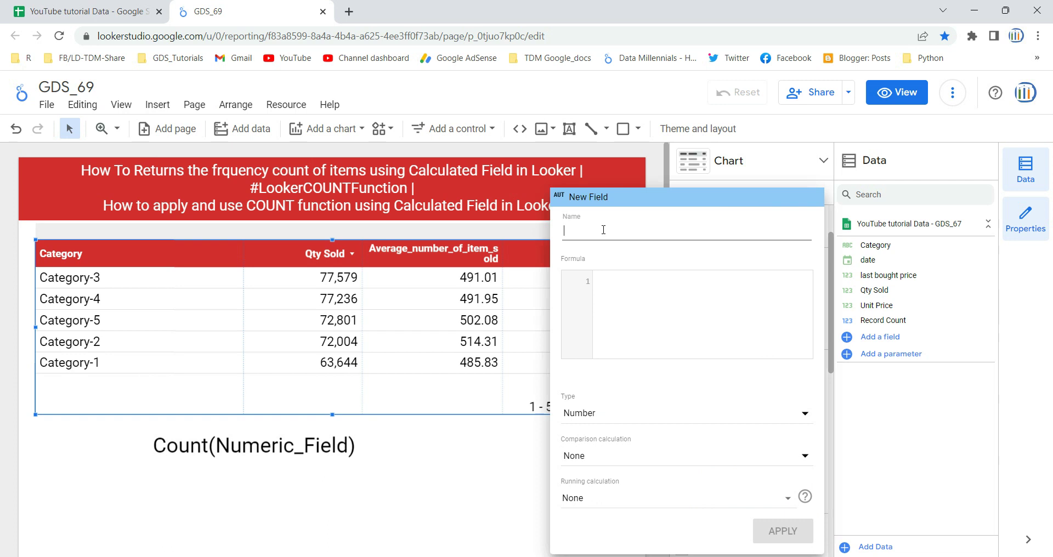
type("Count_Cat")
left_click(679, 291)
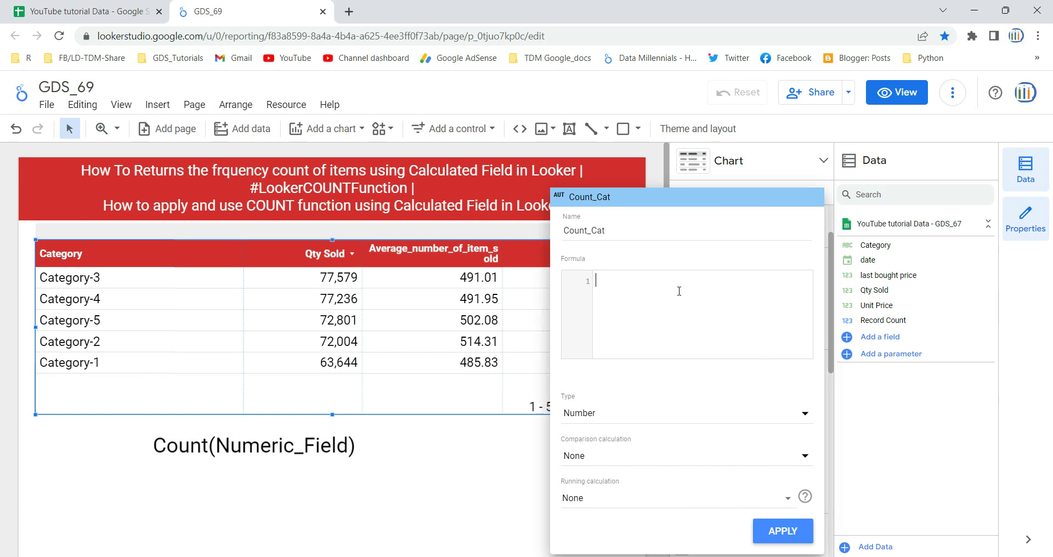
type("count")
key("Return")
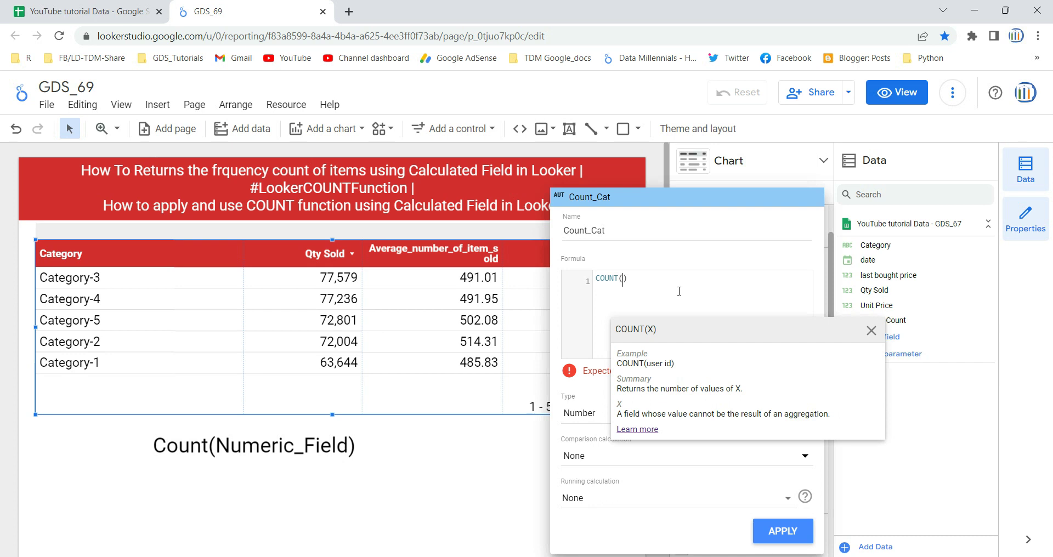
type("Cat")
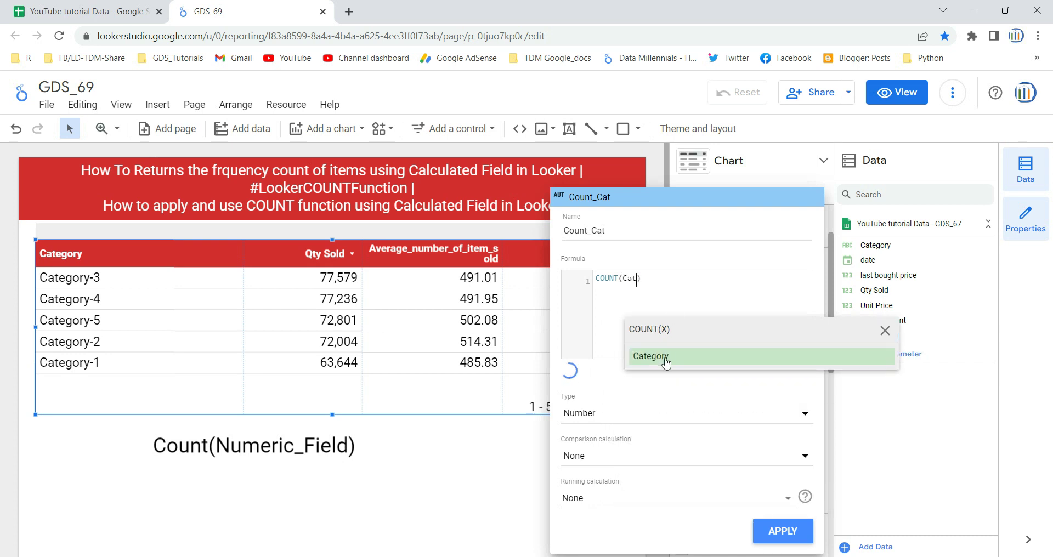
left_click(666, 357)
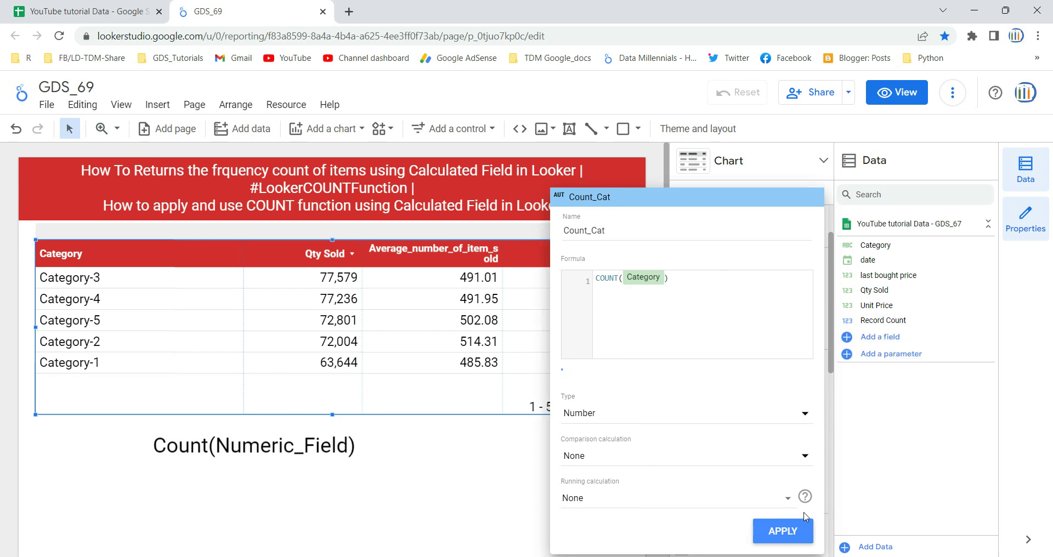
left_click(788, 535)
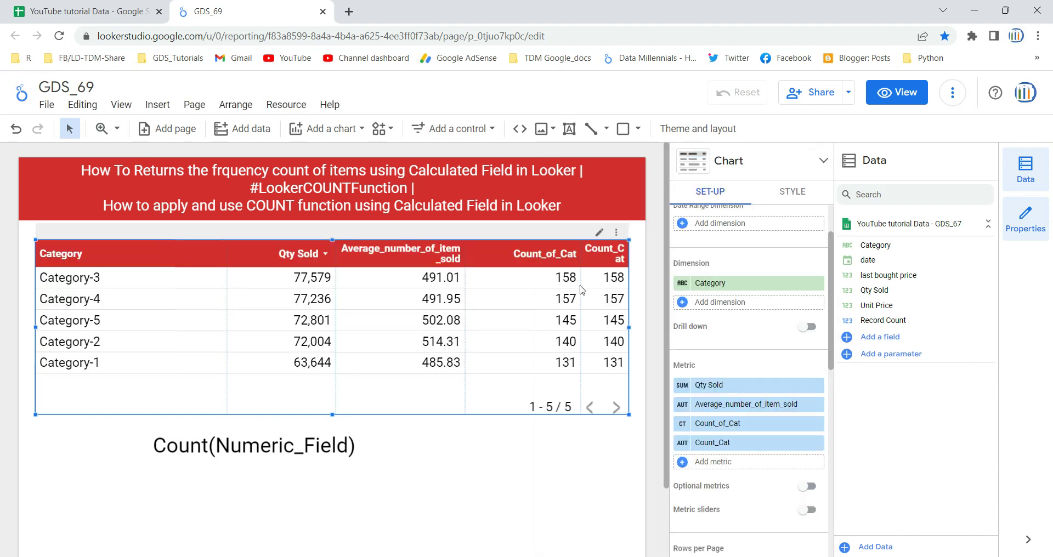
Shift the Count_of_Cat/Count_Cat column divider left so Count_Cat gets more width.
left_click_drag(581, 283, 528, 283)
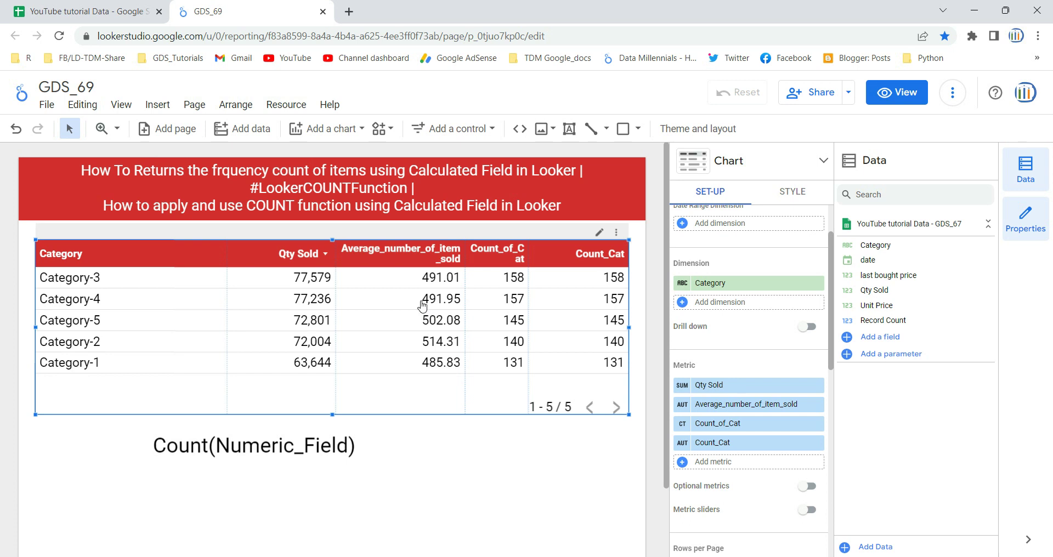
Edit the note below the table so it reads Count(SUM(Numeric_Field)).
left_click(268, 443)
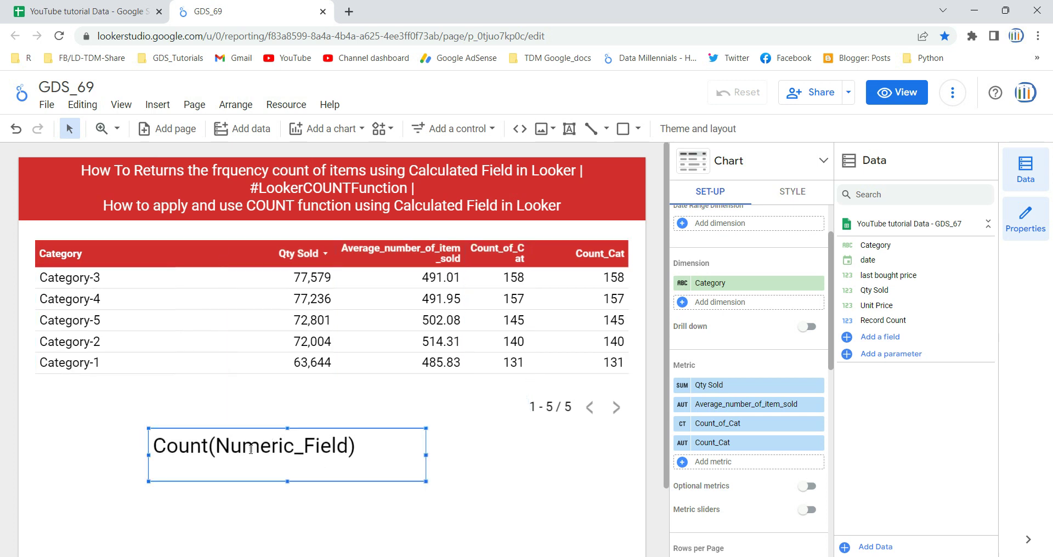
left_click(215, 445)
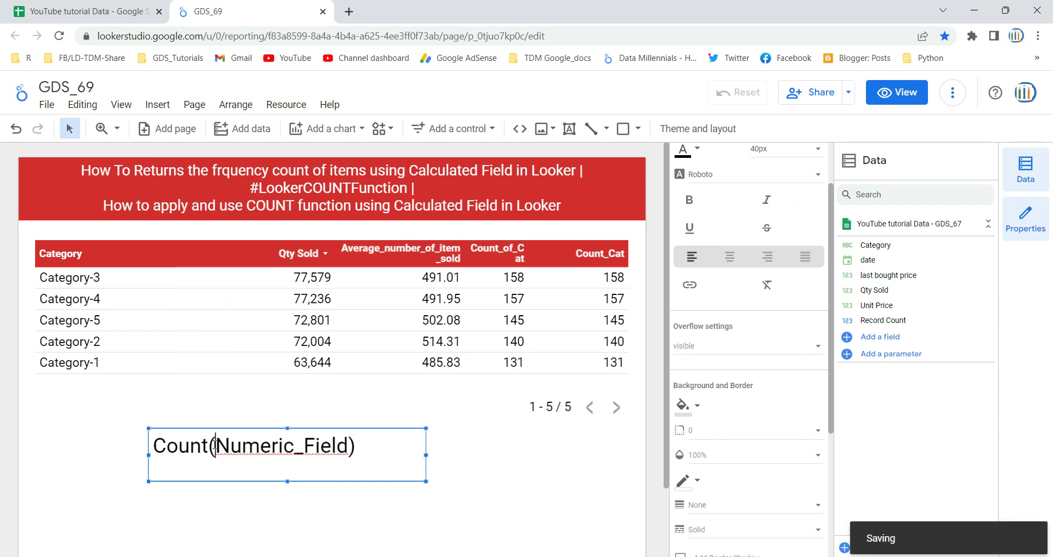
type("SUM(")
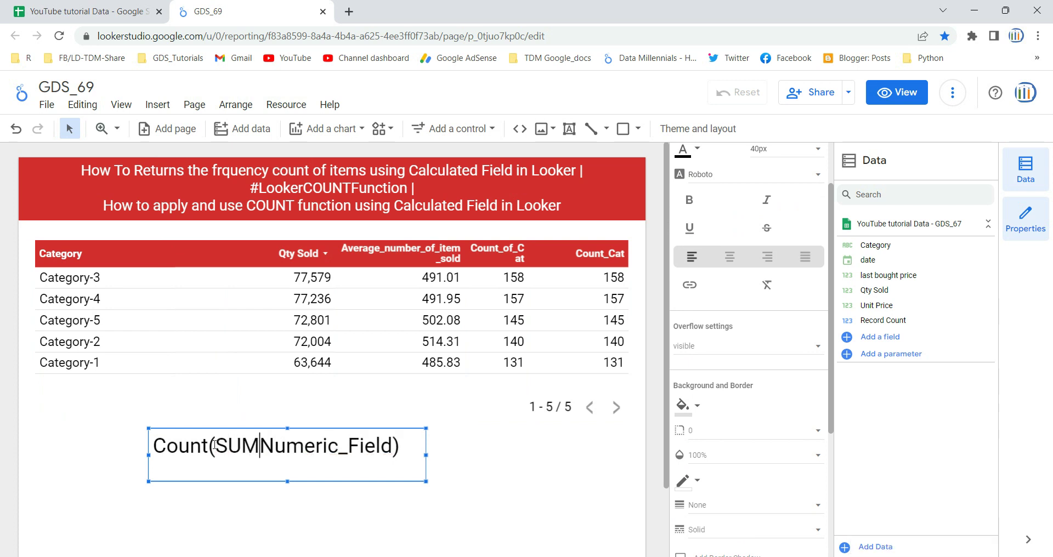
key("Right")
key("Right")
key("Right")
key("Right")
key("Right")
key("Right")
key("Right")
key("Right")
key("Right")
key("Right")
key("Right")
key("Right")
key("Right")
key("Right")
type(")")
left_click_drag(218, 449, 158, 444)
left_click(412, 447)
key("shift+Left")
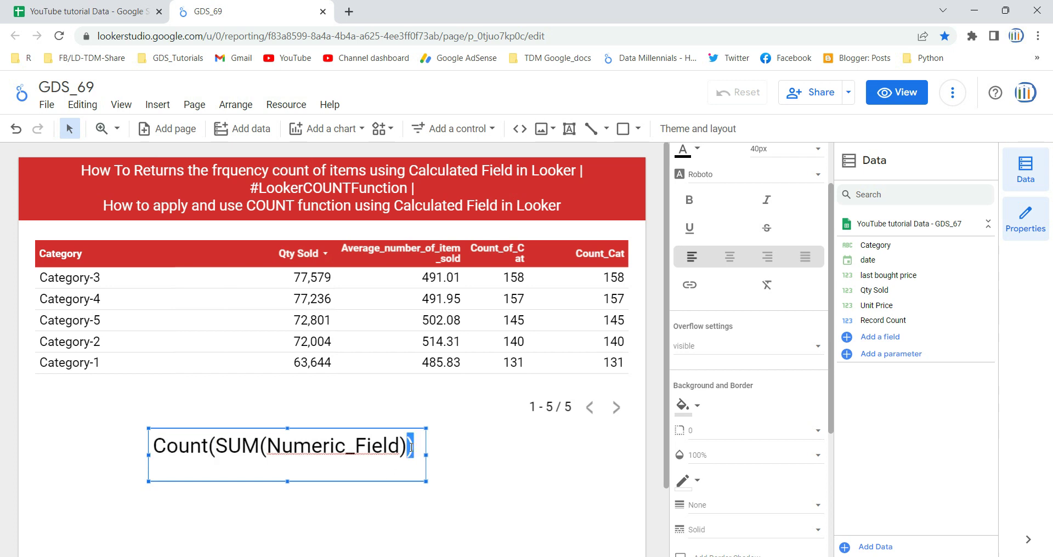